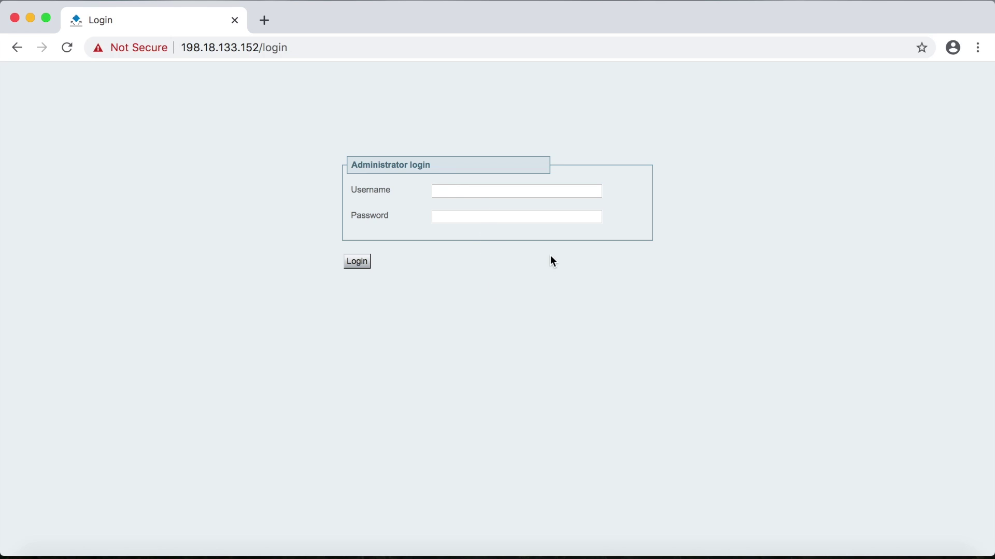
Step: Log in to Expressway-C with the admin username and its password
left_click(525, 191)
type("admin")
key("Tab")
type("TANDBE")
key("Return")
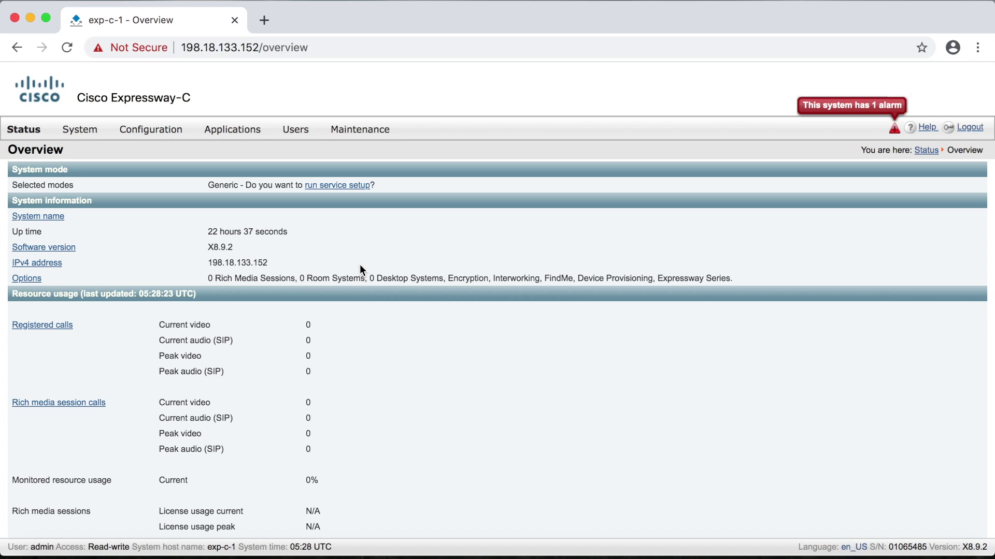
Step: From the Bandwidth Pipes list, start a new pipe named HQ_PIPE
mouse_move(173, 135)
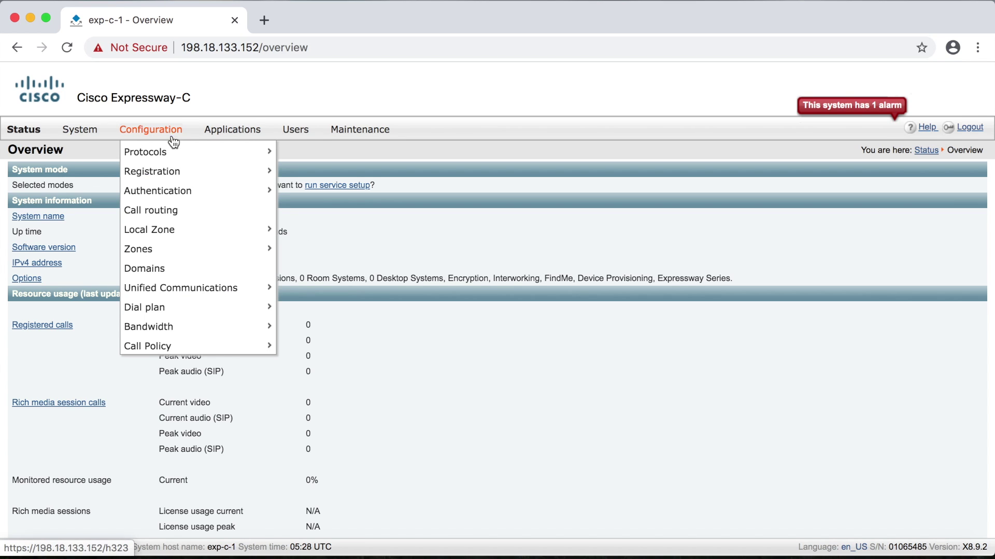
mouse_move(162, 326)
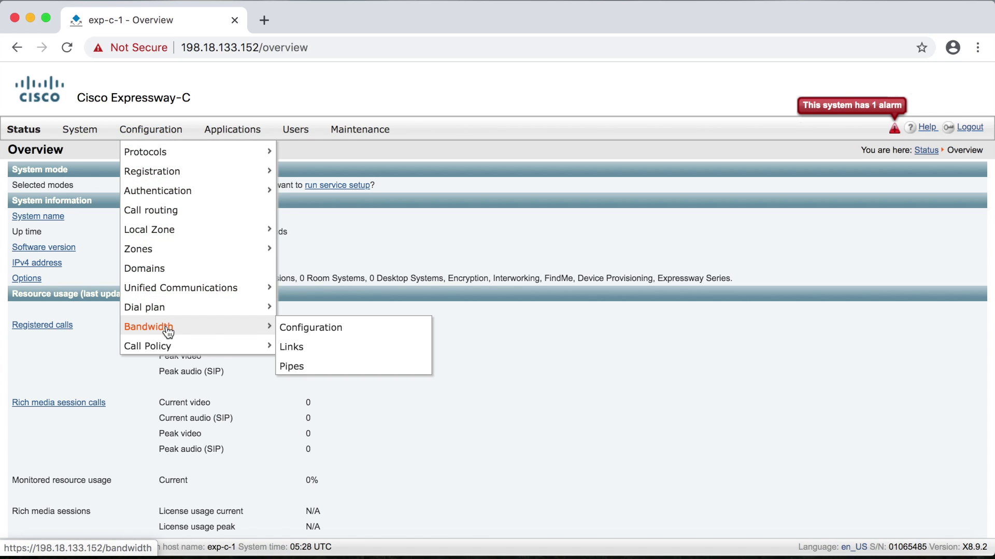
left_click(312, 371)
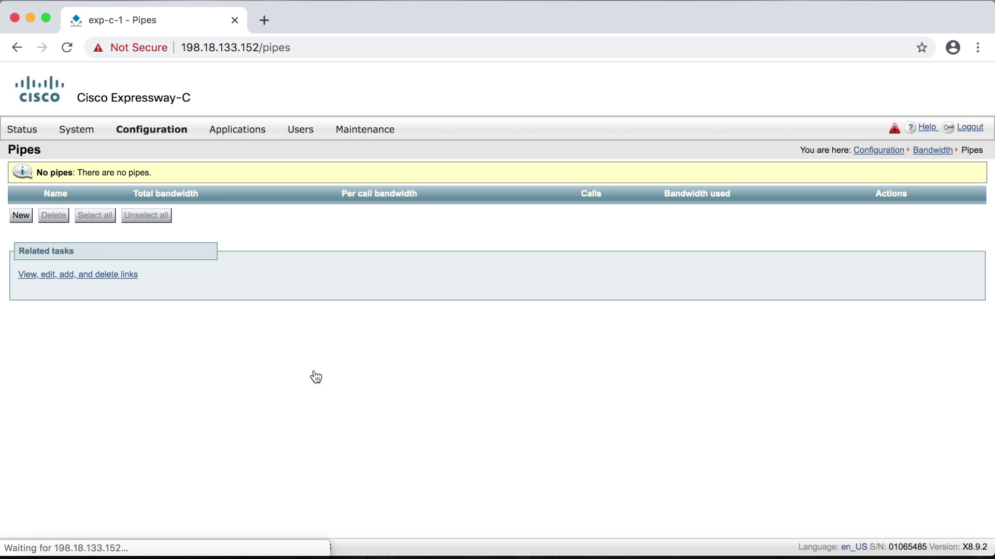
left_click(21, 216)
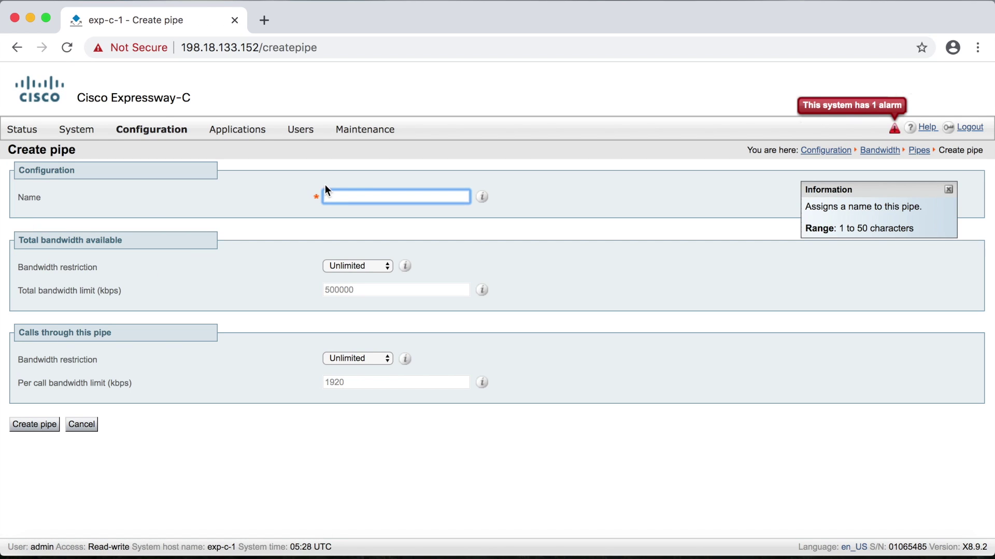
left_click(349, 198)
left_click(353, 224)
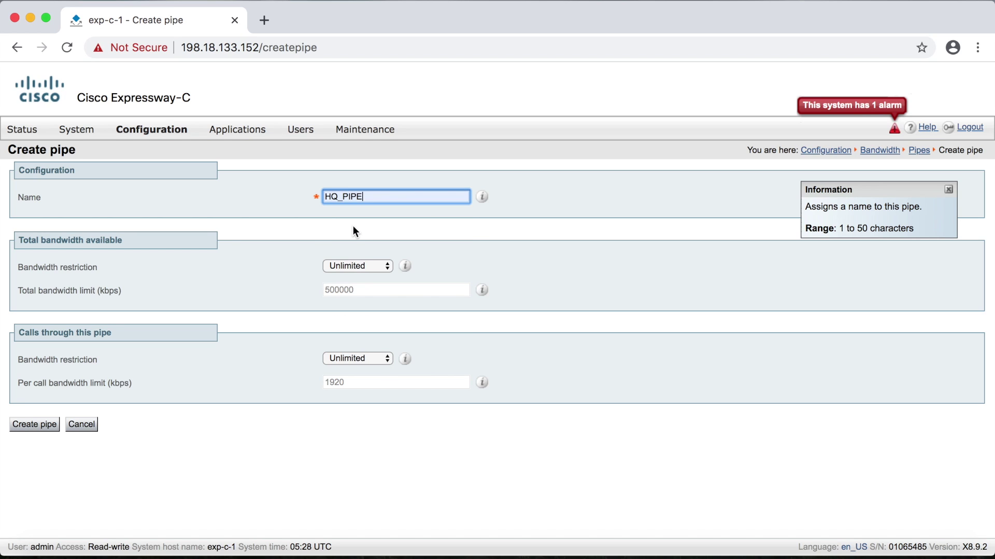
left_click(360, 232)
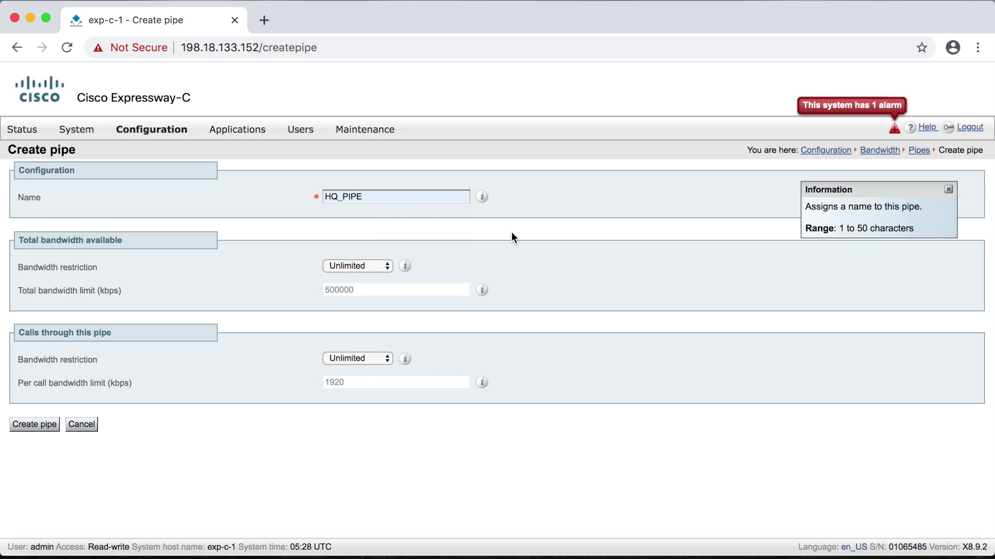
Step: Limit HQ_PIPE to 2048 kbps total and 384 kbps per call, then create it
left_click(374, 267)
left_click(373, 277)
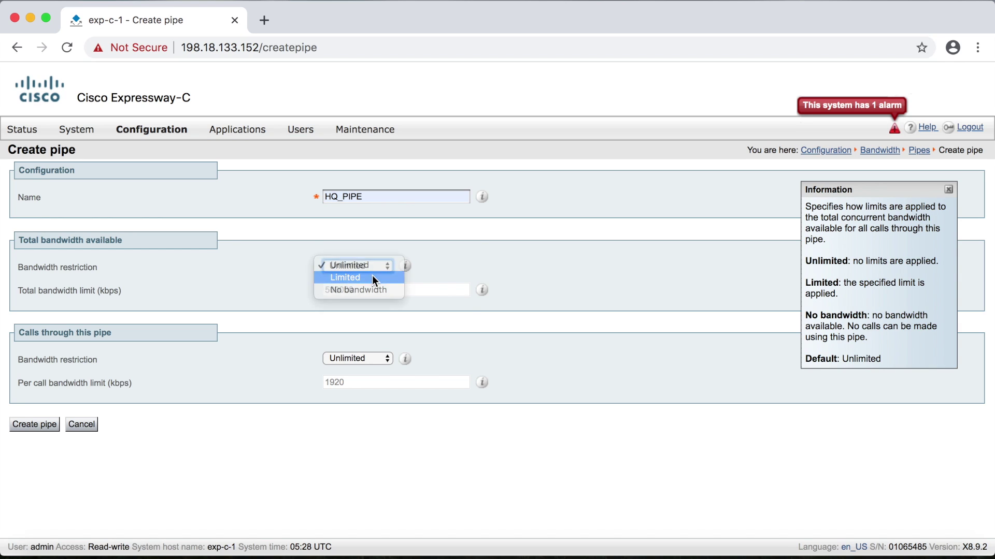
double_click(368, 287)
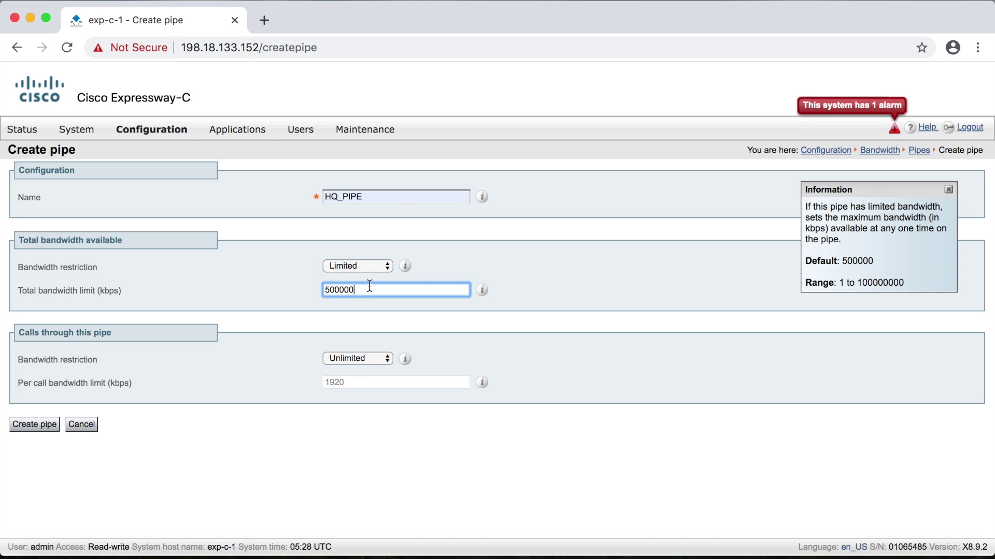
type("2048")
left_click(384, 357)
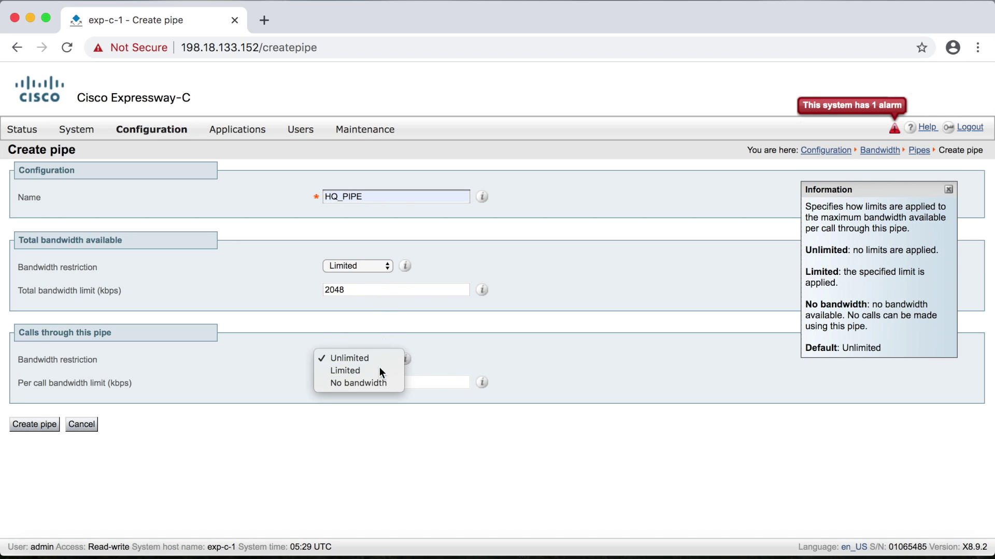
left_click(379, 368)
double_click(378, 383)
type("384")
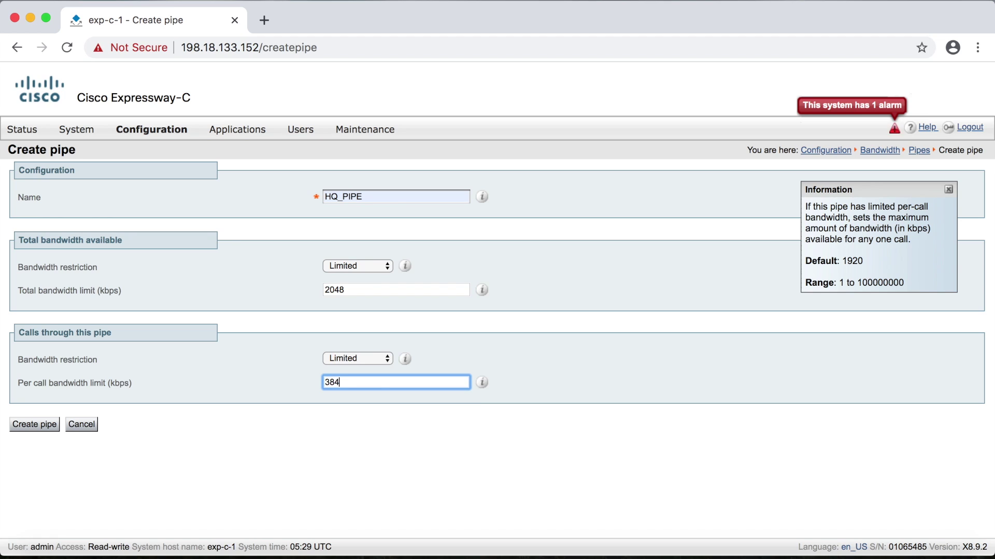
left_click(44, 426)
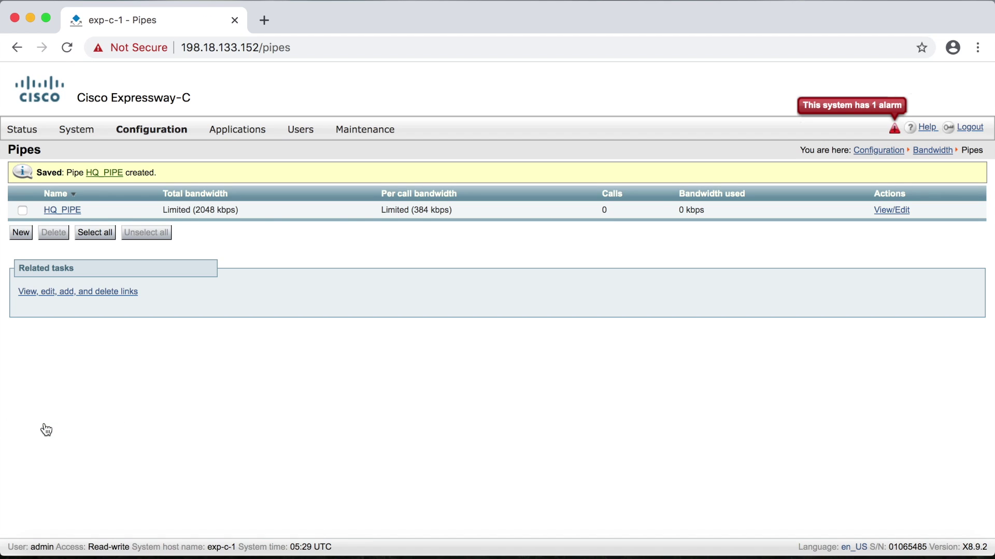
Step: Create pipe SUB1_PIPE with Limited restrictions: 1024 kbps total and 384 kbps per call
left_click(20, 235)
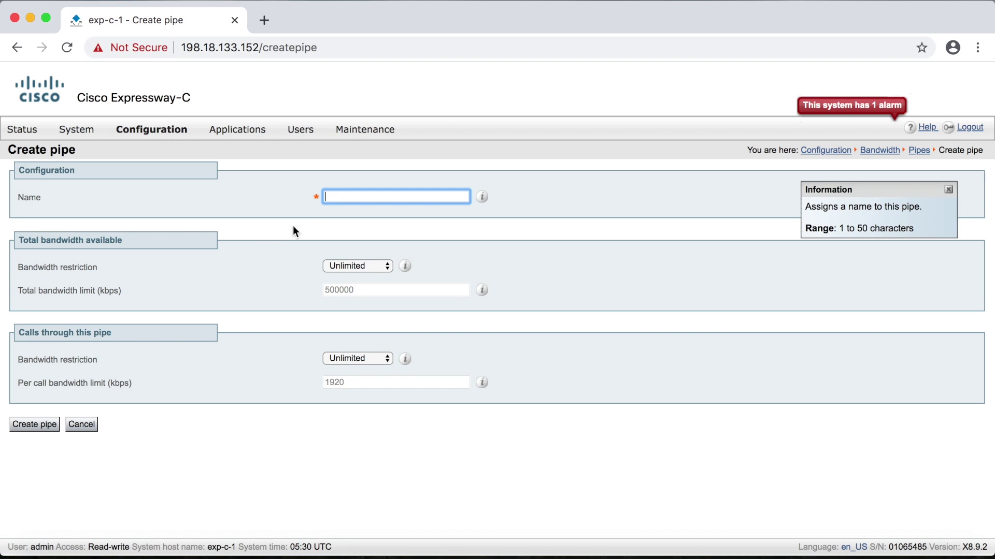
left_click(348, 198)
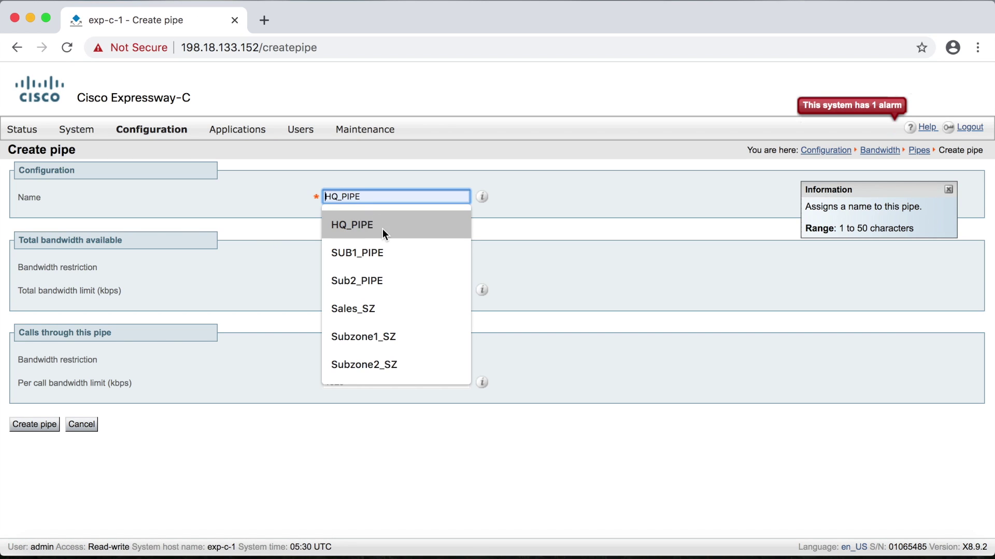
left_click(382, 254)
left_click(372, 264)
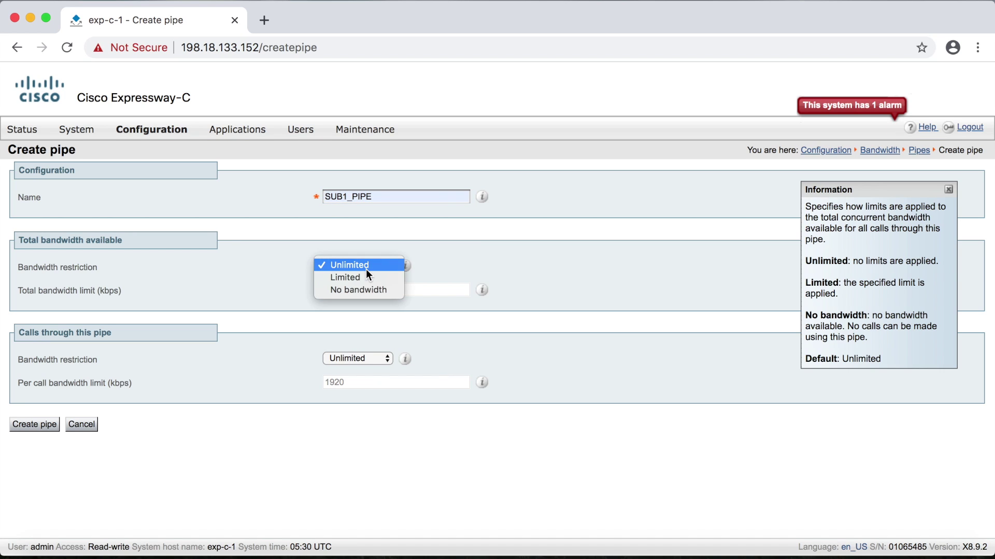
left_click(345, 278)
double_click(368, 291)
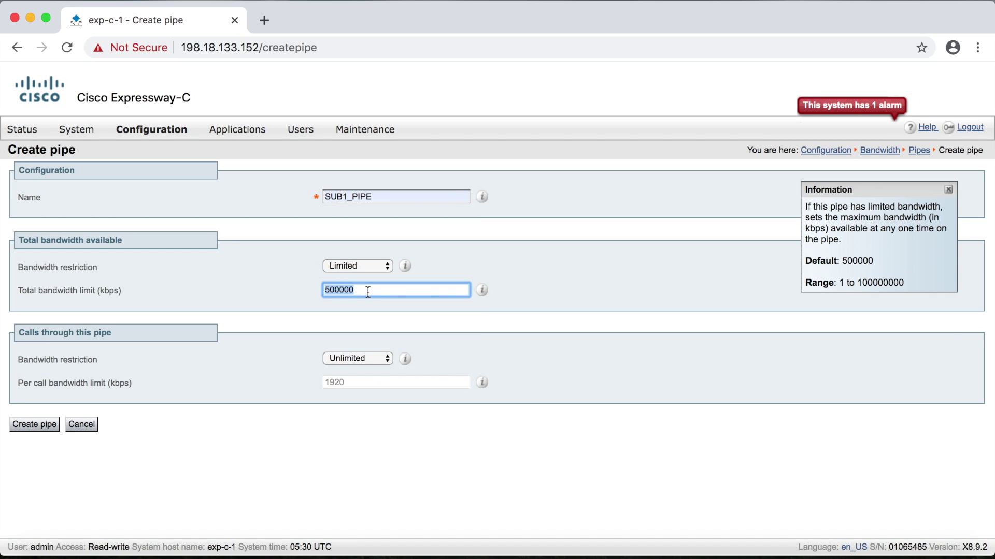
type("1024")
left_click(377, 357)
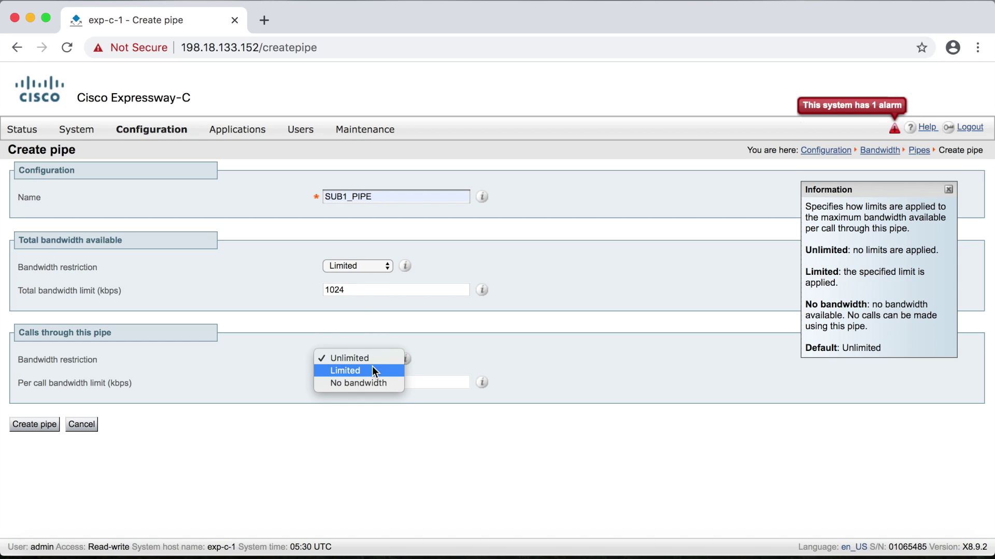
left_click(370, 372)
double_click(370, 382)
type("384")
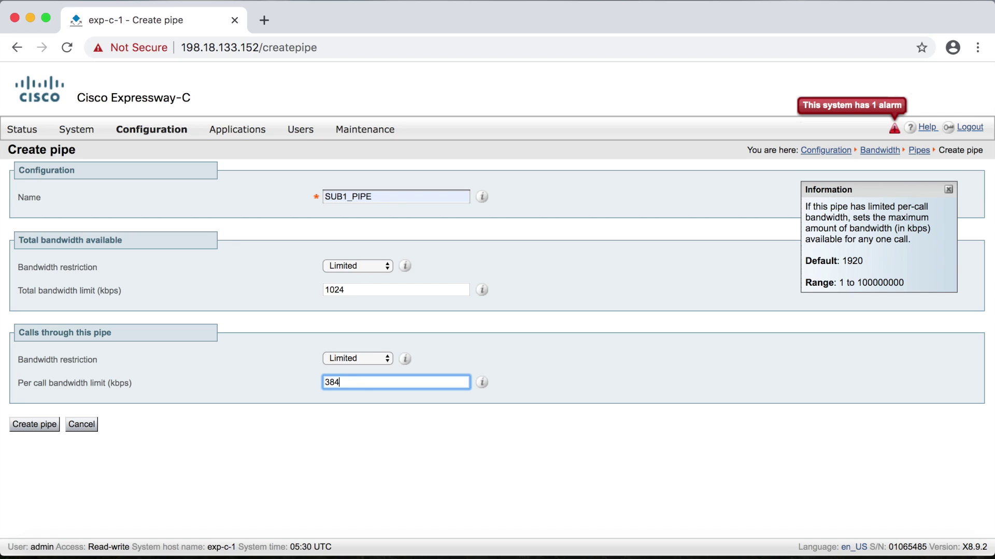
left_click(50, 426)
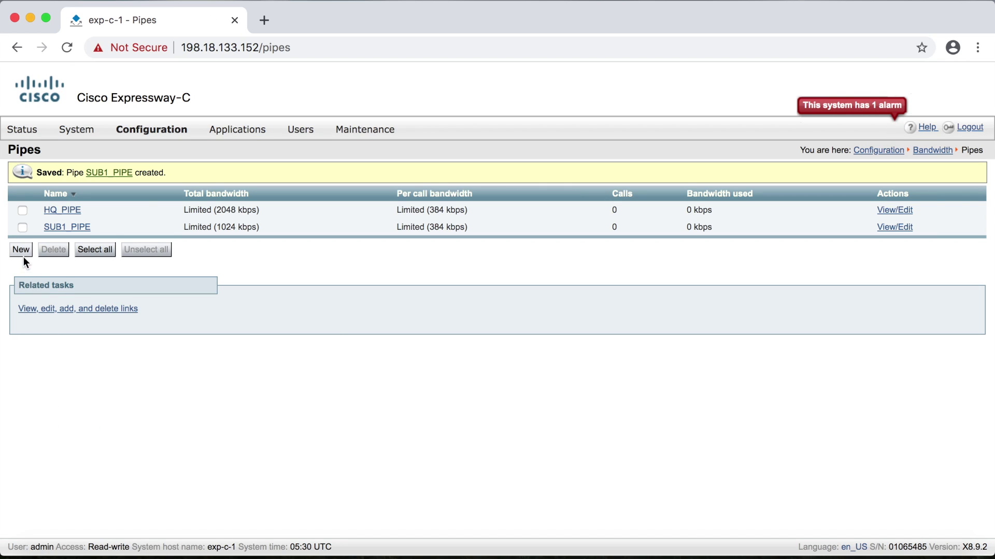
Step: Start a new pipe named Sub2_PIPE with total bandwidth limited to 512 kbps
left_click(21, 250)
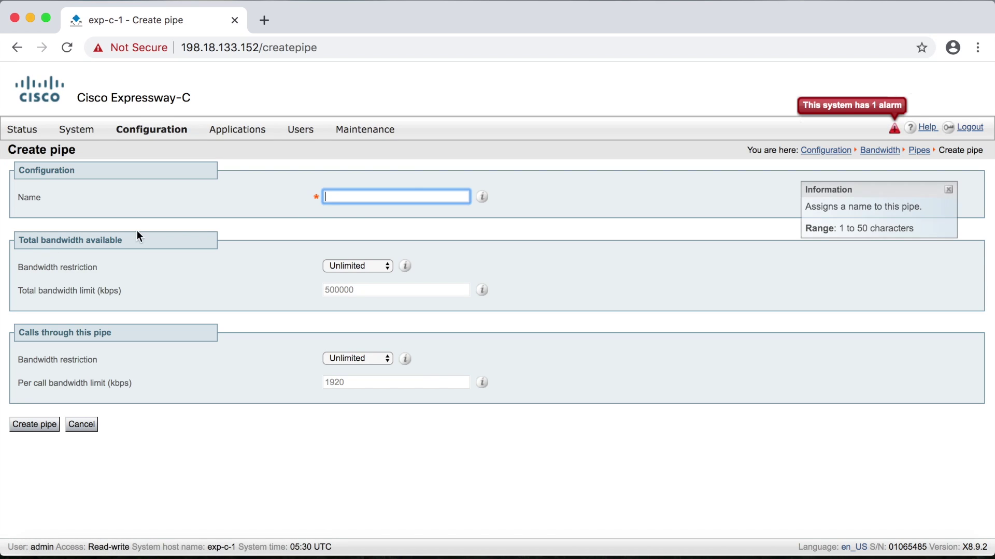
left_click(353, 197)
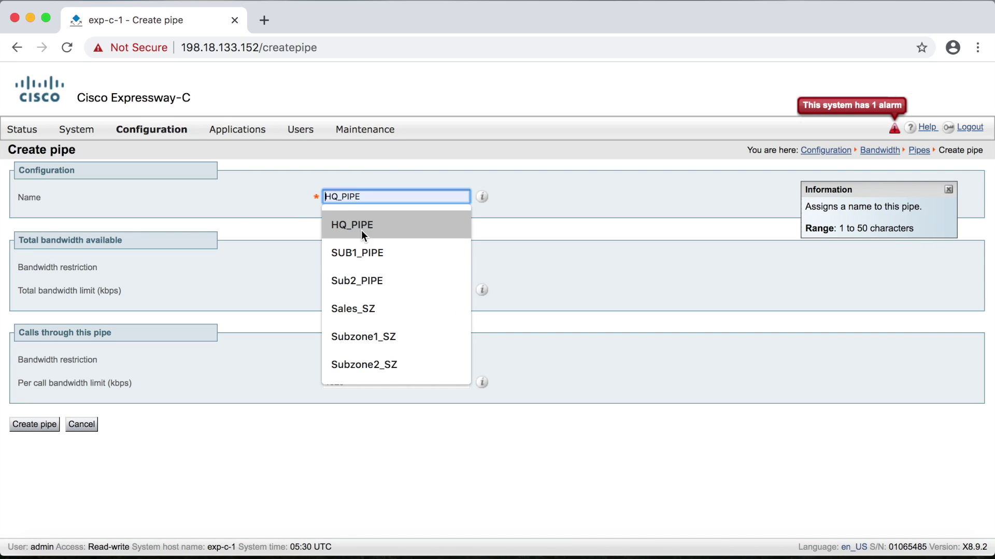
left_click(361, 276)
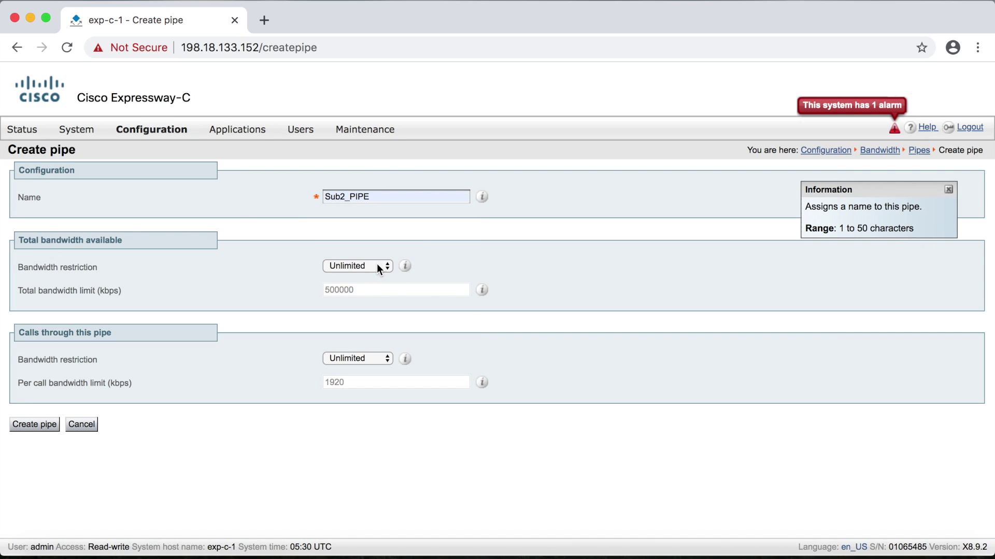
left_click(377, 265)
left_click(371, 275)
left_click(369, 291)
double_click(369, 291)
type("512")
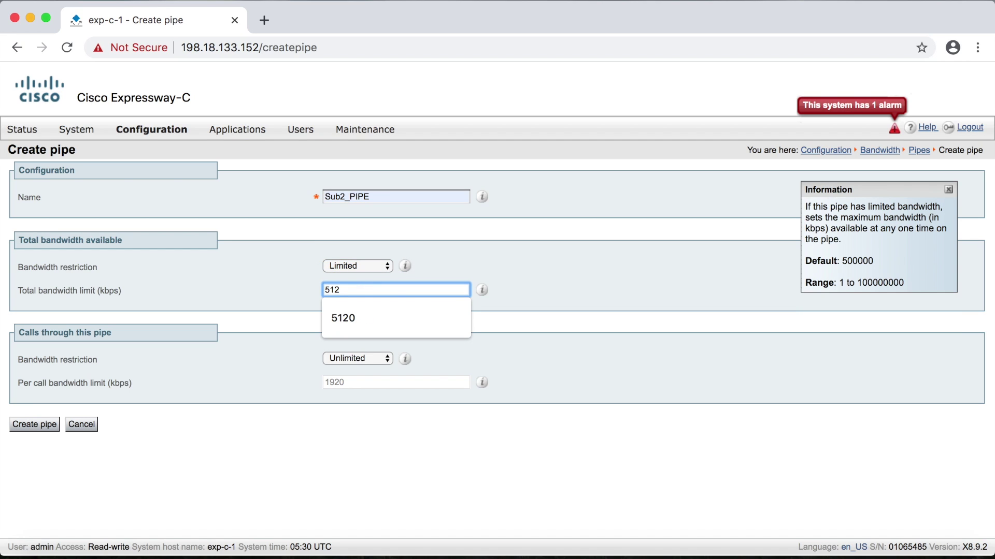
left_click(311, 320)
Step: Limit Sub2_PIPE's per-call bandwidth from 1920 to 384 kbps and create it
left_click(357, 358)
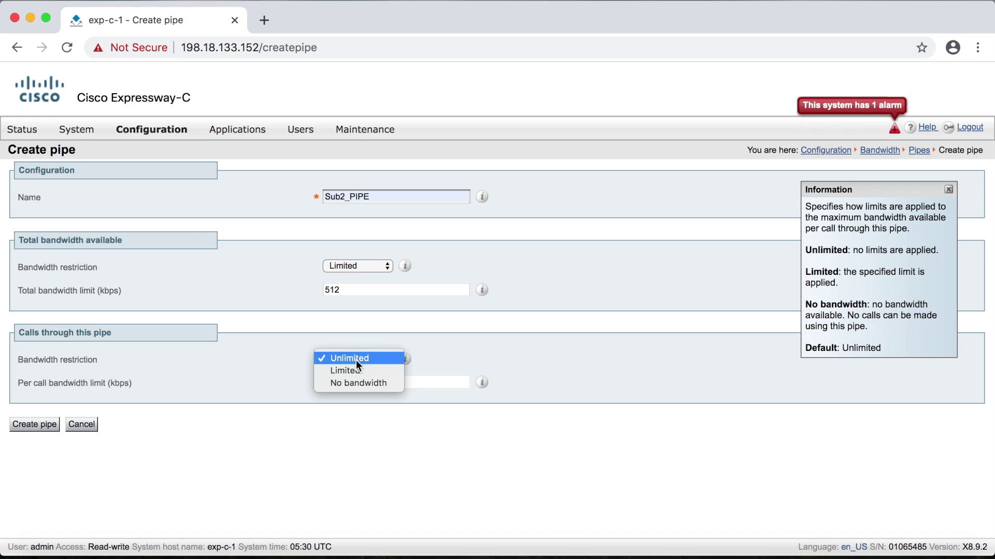
left_click(356, 371)
left_click(355, 382)
double_click(355, 381)
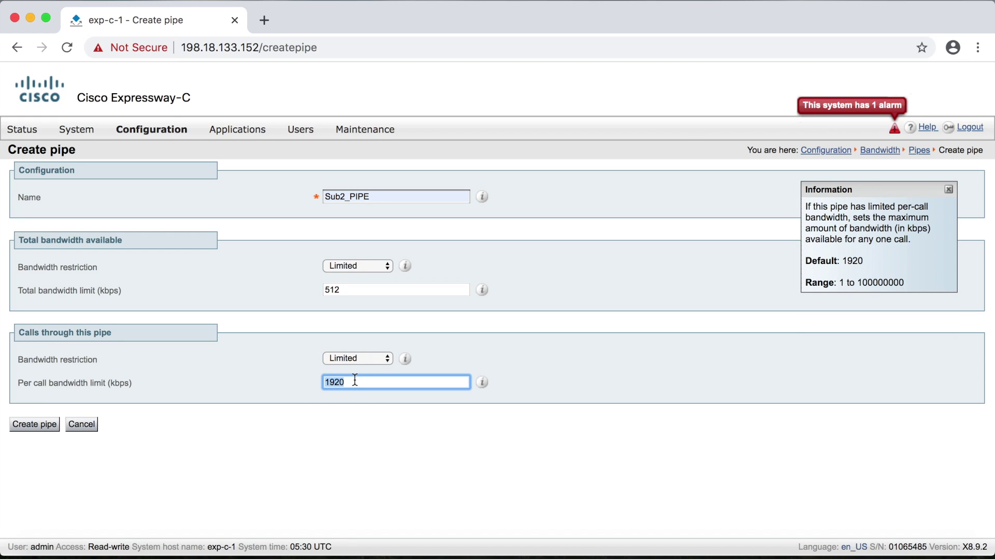
type("384")
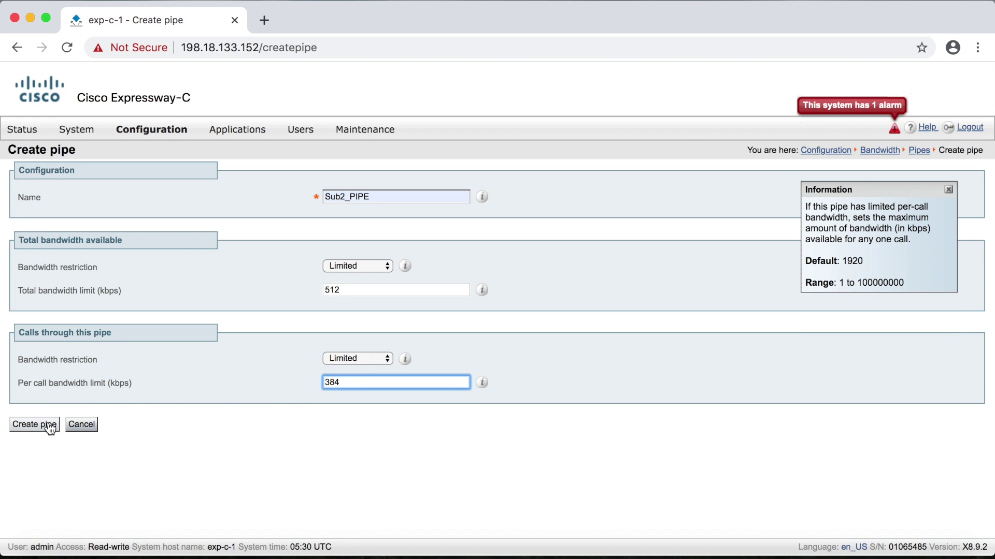
left_click(47, 426)
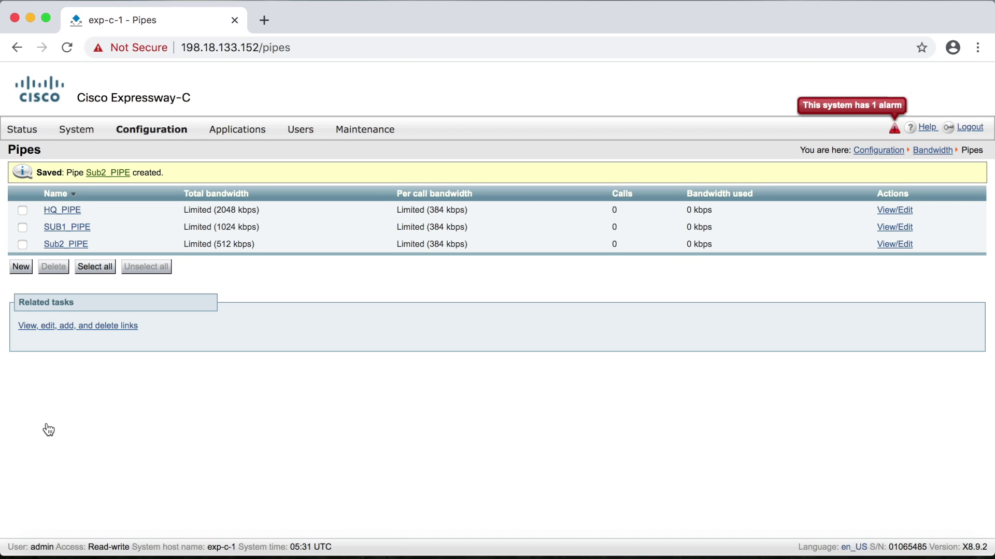
Step: Go to the subzone Links list and open SubZone001ToDefaultSZ for editing
left_click(88, 326)
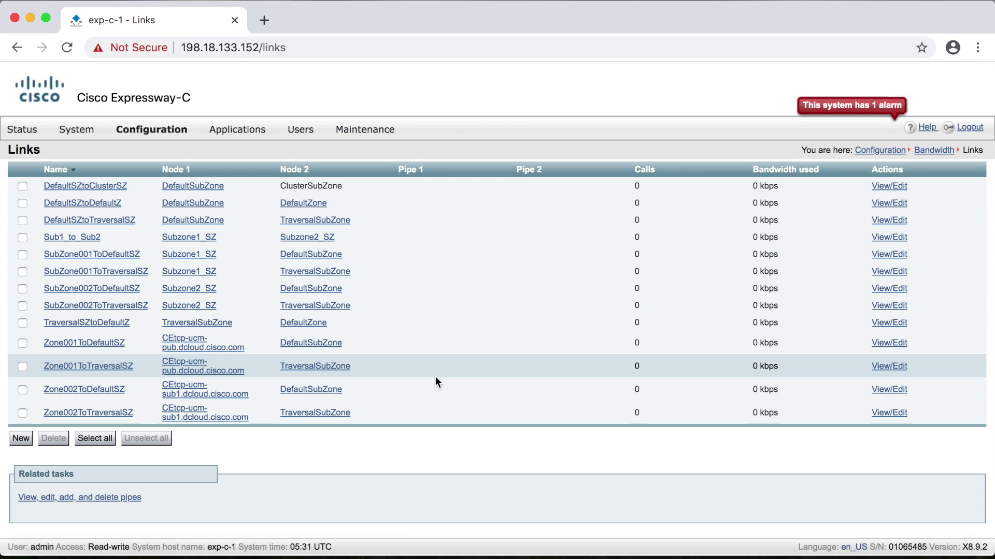
mouse_move(158, 138)
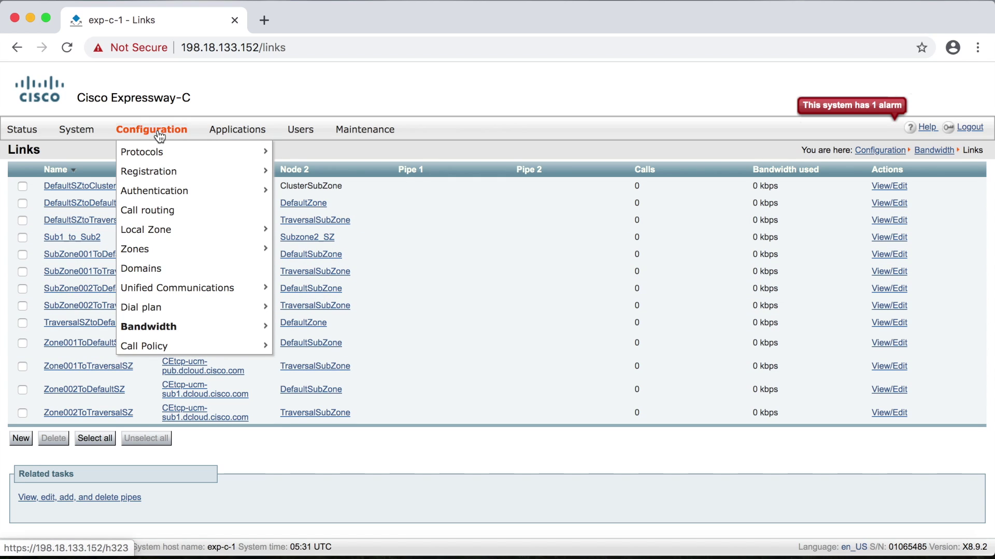
mouse_move(238, 326)
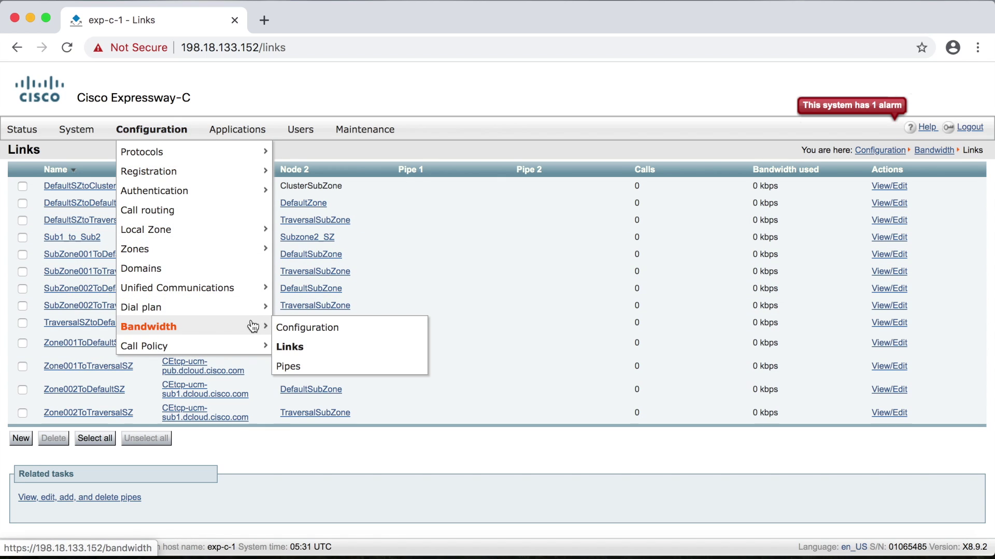
left_click(311, 353)
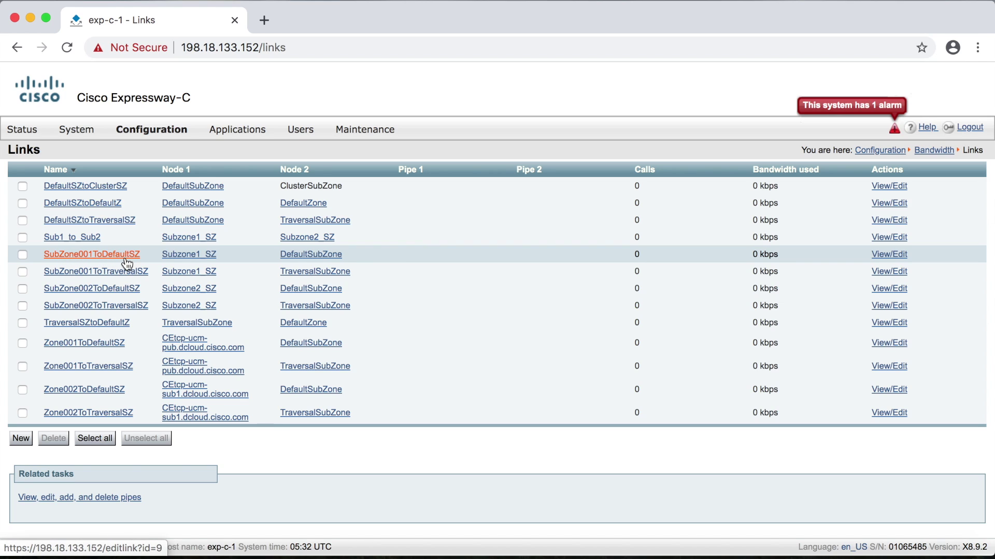
left_click(125, 258)
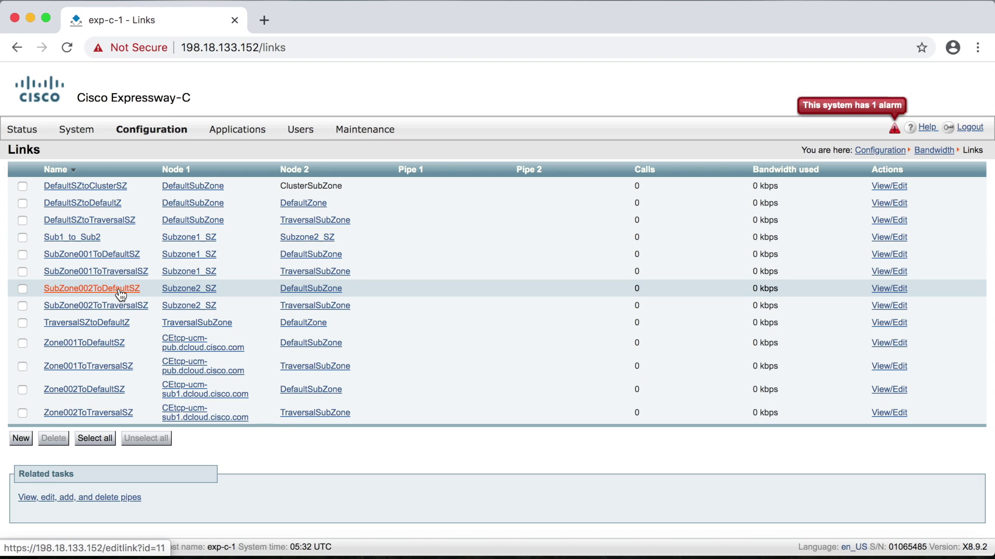
left_click(97, 256)
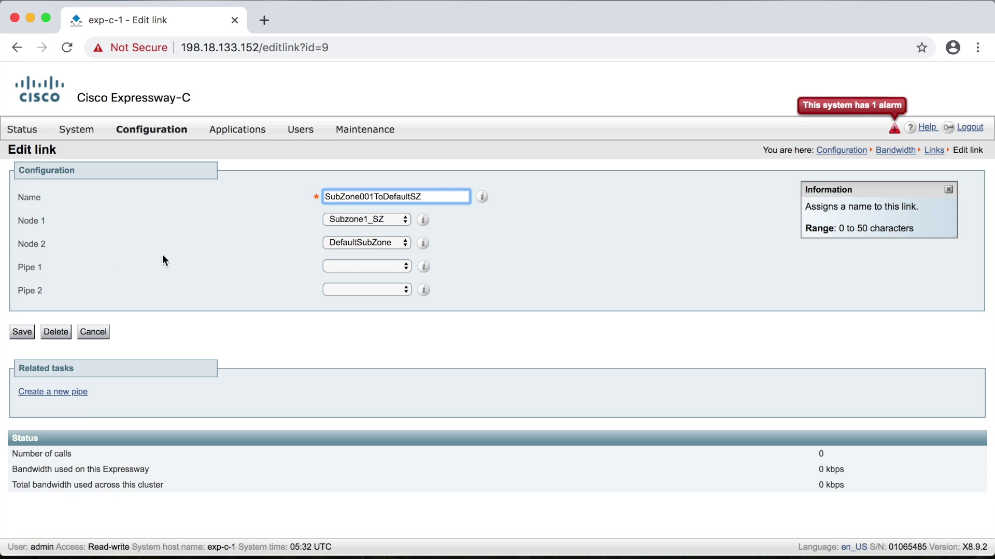
Step: Assign HQ_PIPE as Pipe 1 and SUB1_PIPE as Pipe 2 on SubZone001ToDefaultSZ and save
left_click(360, 266)
left_click(366, 276)
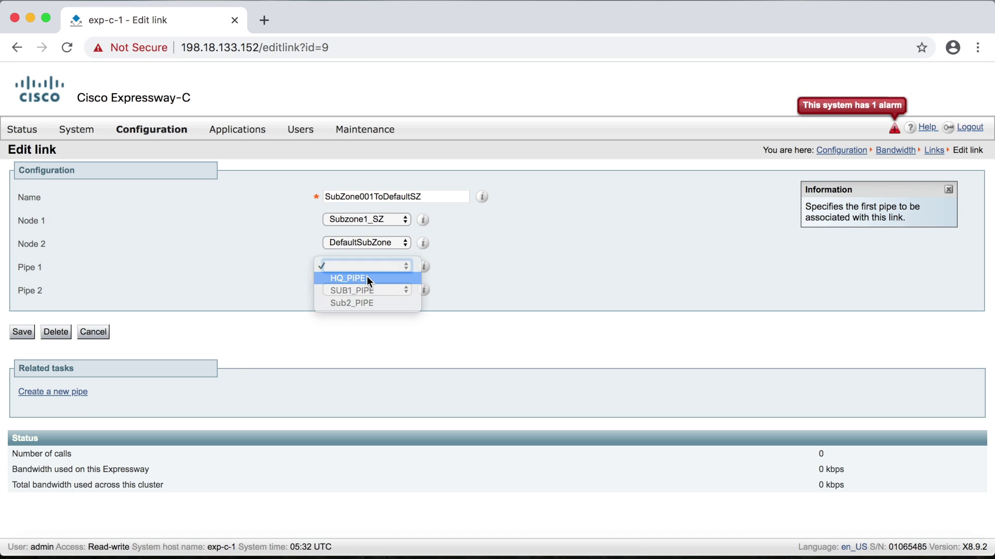
left_click(388, 289)
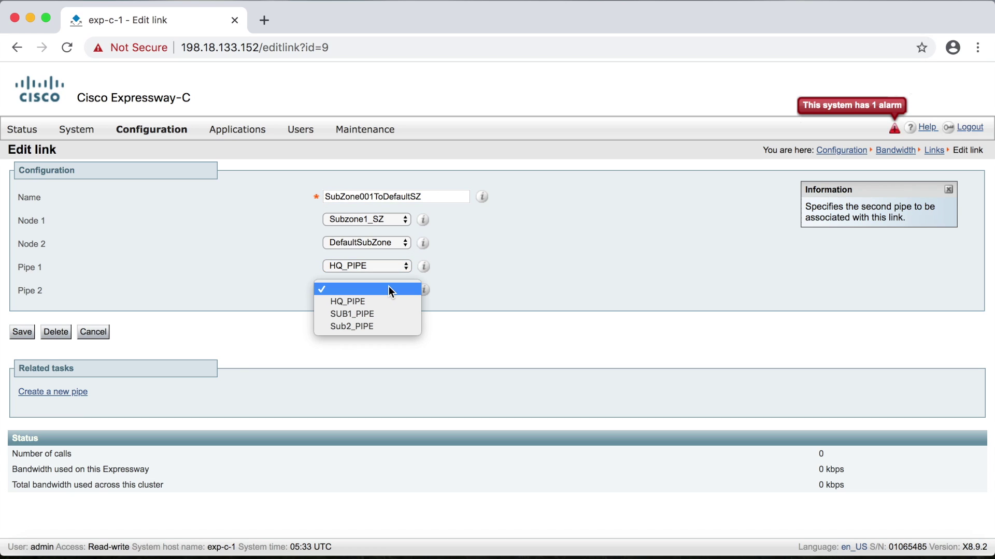
left_click(386, 314)
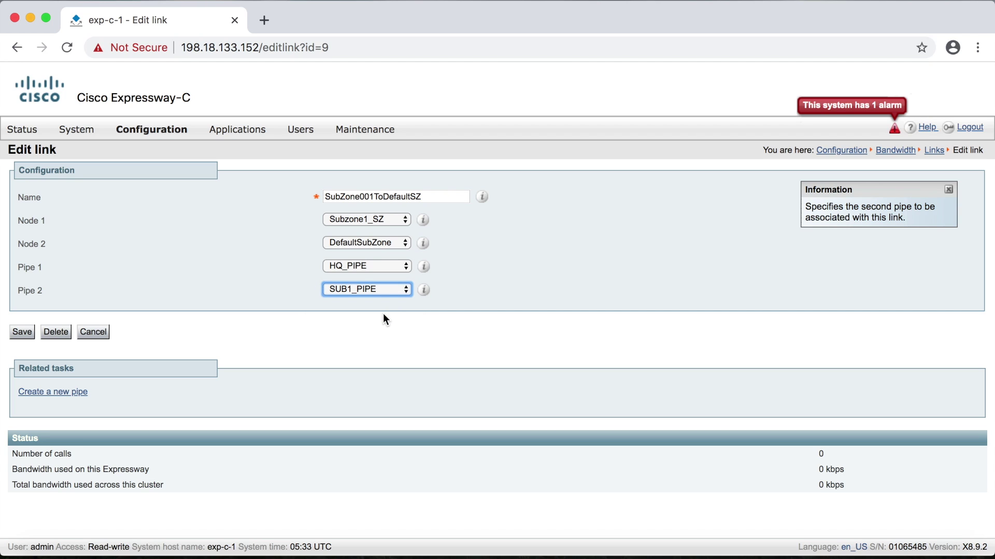
left_click(22, 333)
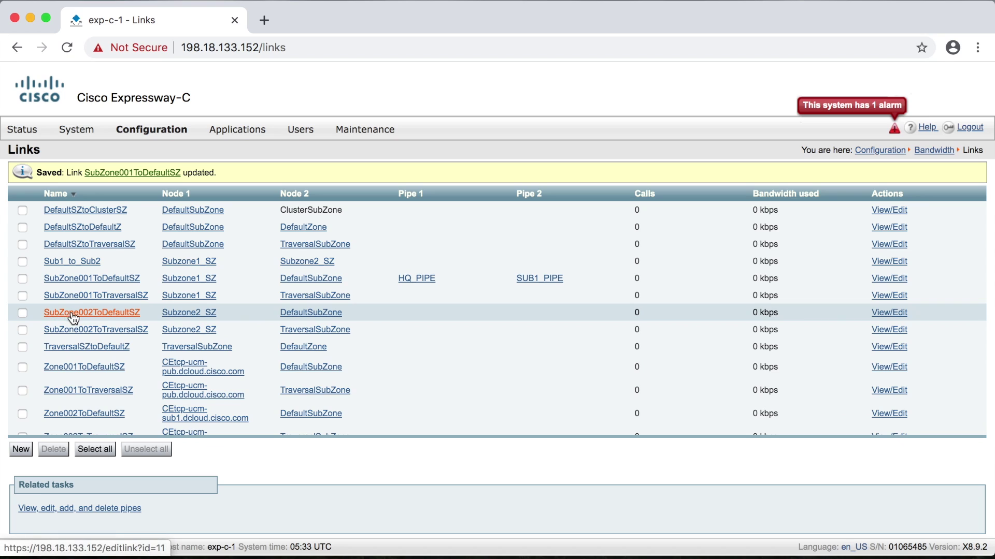
Step: Edit SubZone002ToDefaultSZ to use HQ_PIPE as Pipe 1 and Sub2_PIPE as Pipe 2, and save
left_click(108, 315)
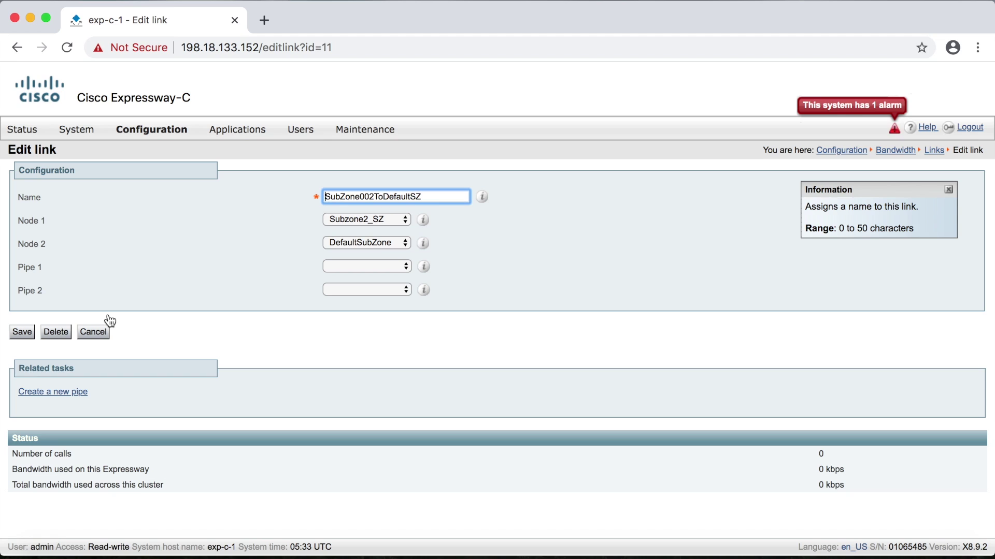
left_click(402, 267)
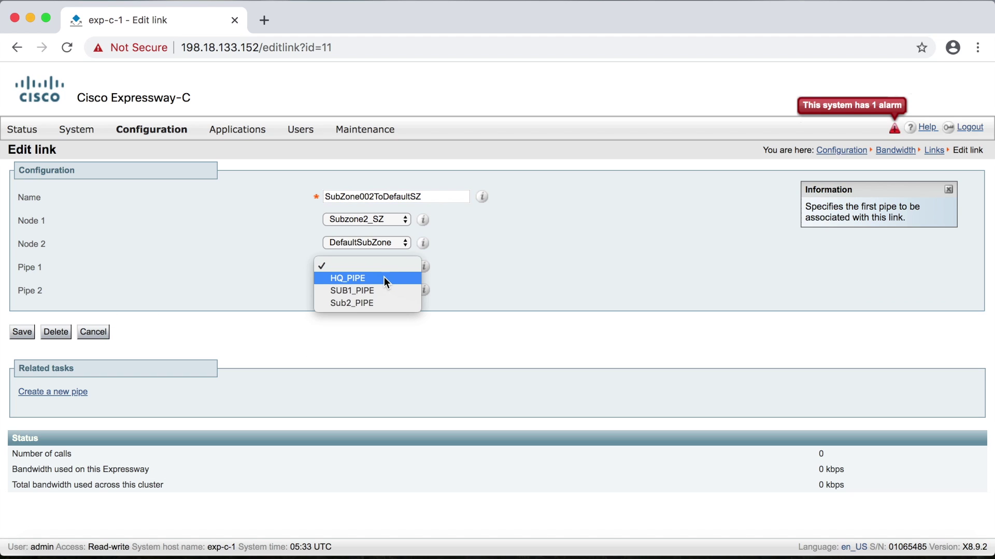
left_click(384, 277)
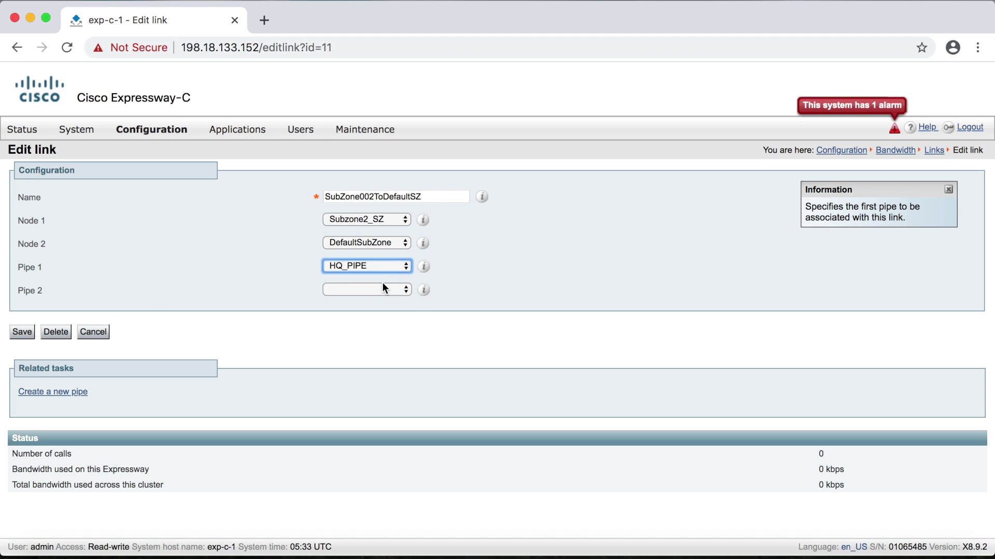
left_click(382, 289)
left_click(376, 326)
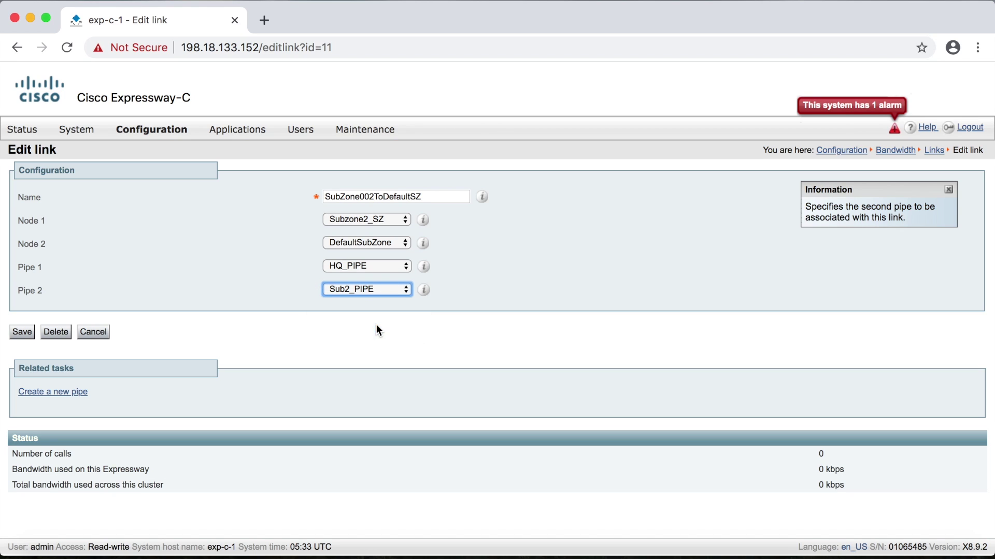
left_click(22, 332)
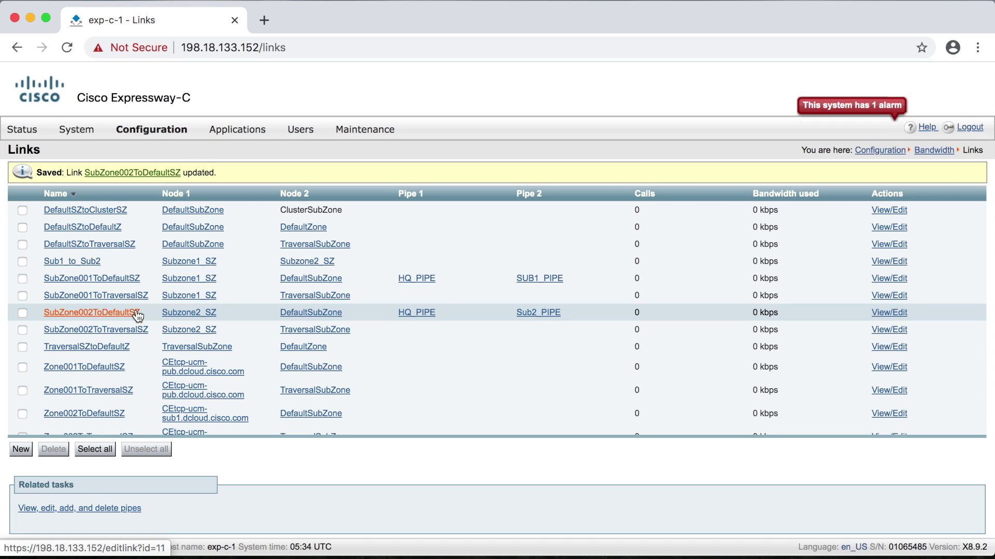
Step: Edit Sub1_to_Sub2 to use SUB1_PIPE as Pipe 1 and Sub2_PIPE as Pipe 2, and save
left_click(89, 266)
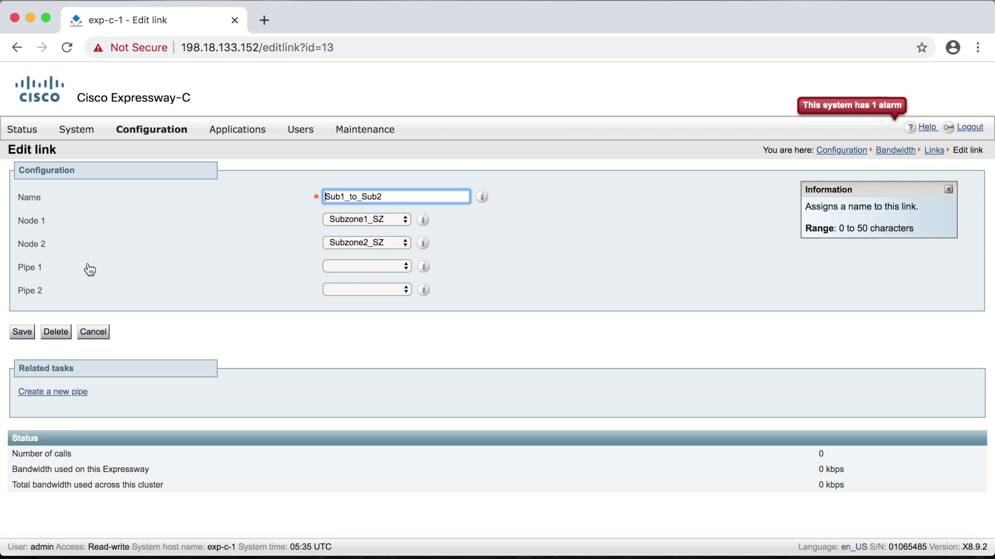
left_click(372, 267)
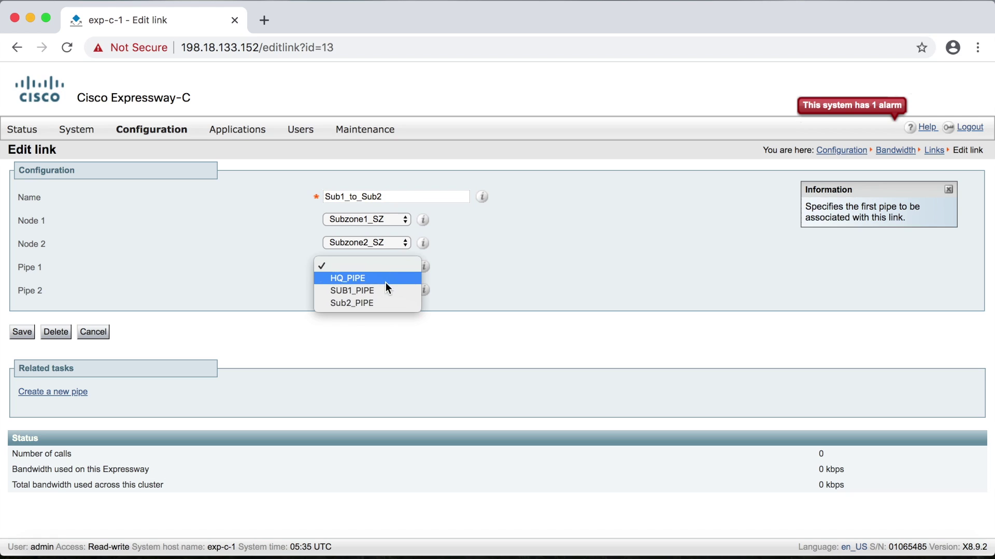
left_click(387, 288)
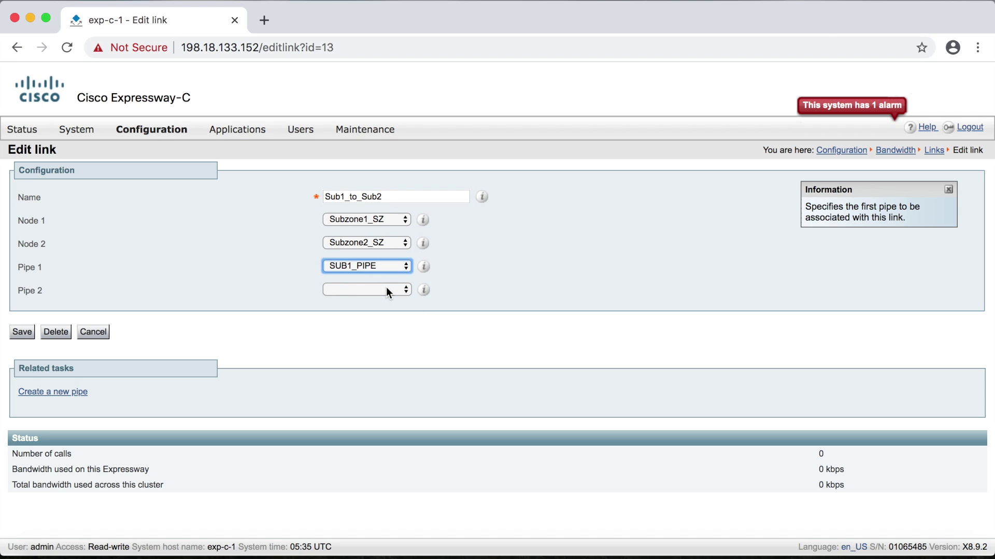
left_click(387, 289)
left_click(380, 325)
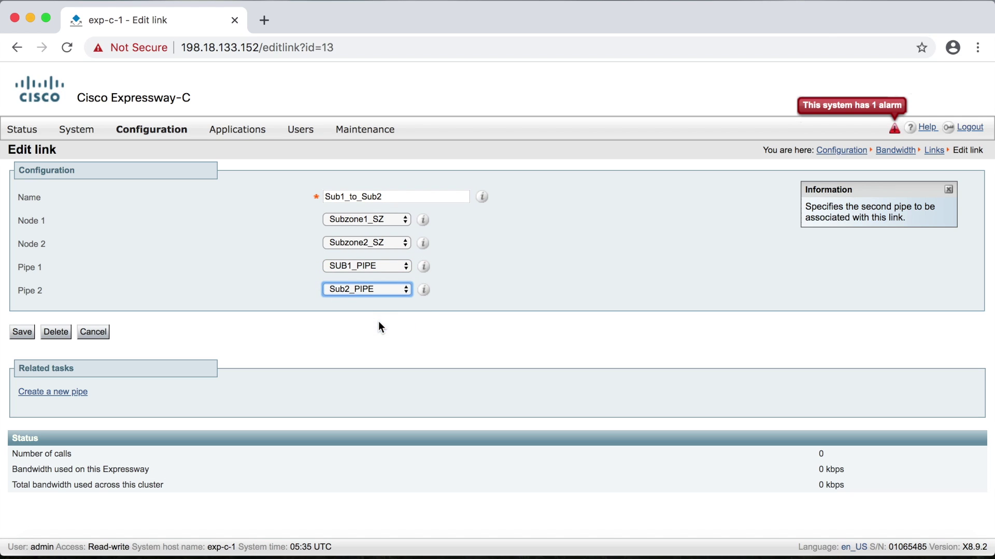
left_click(21, 332)
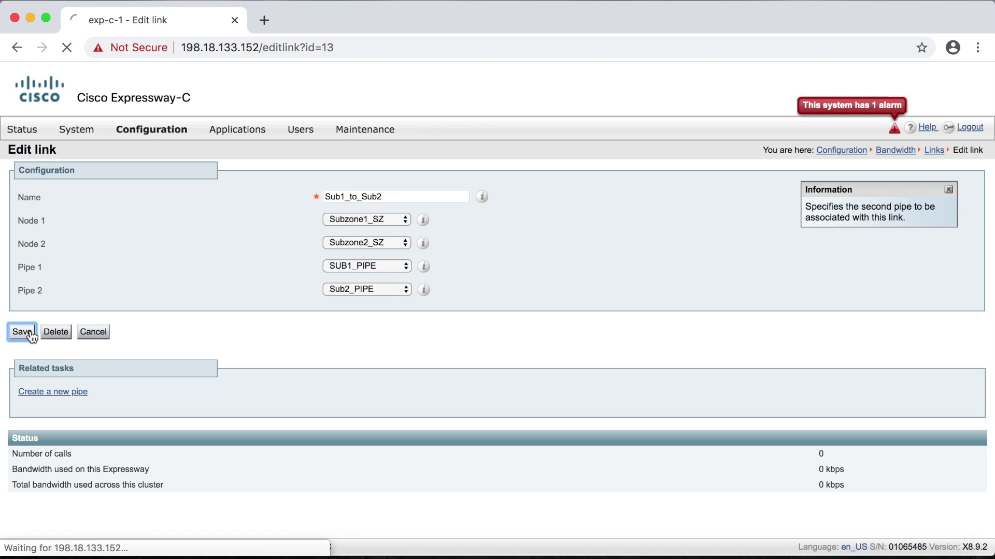